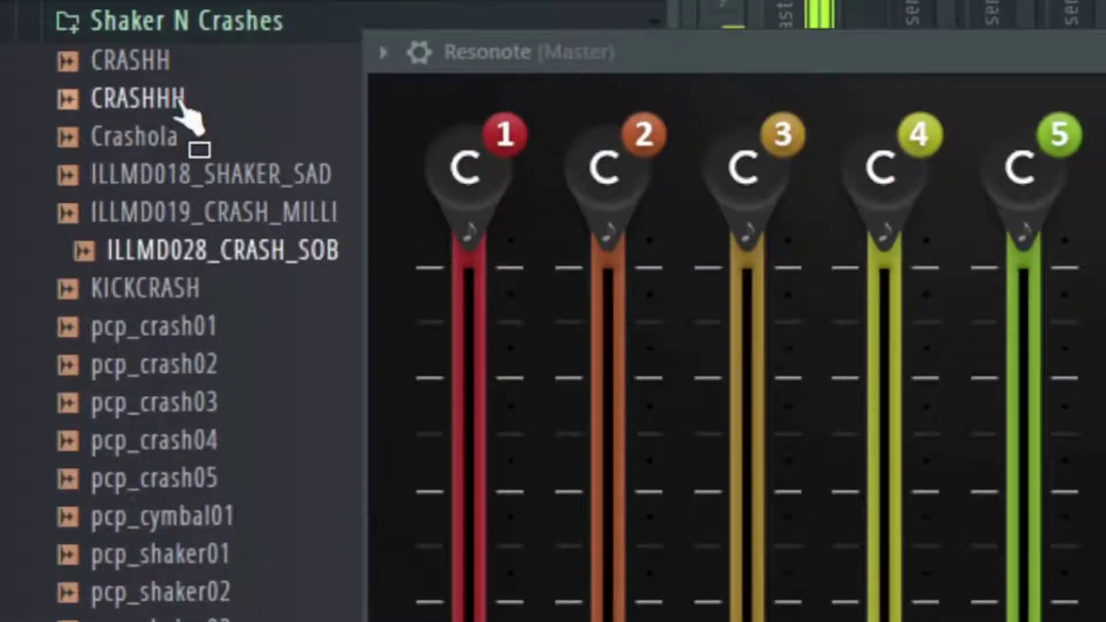
pyautogui.press('Down')
pyautogui.press('Down')
pyautogui.press('Down')
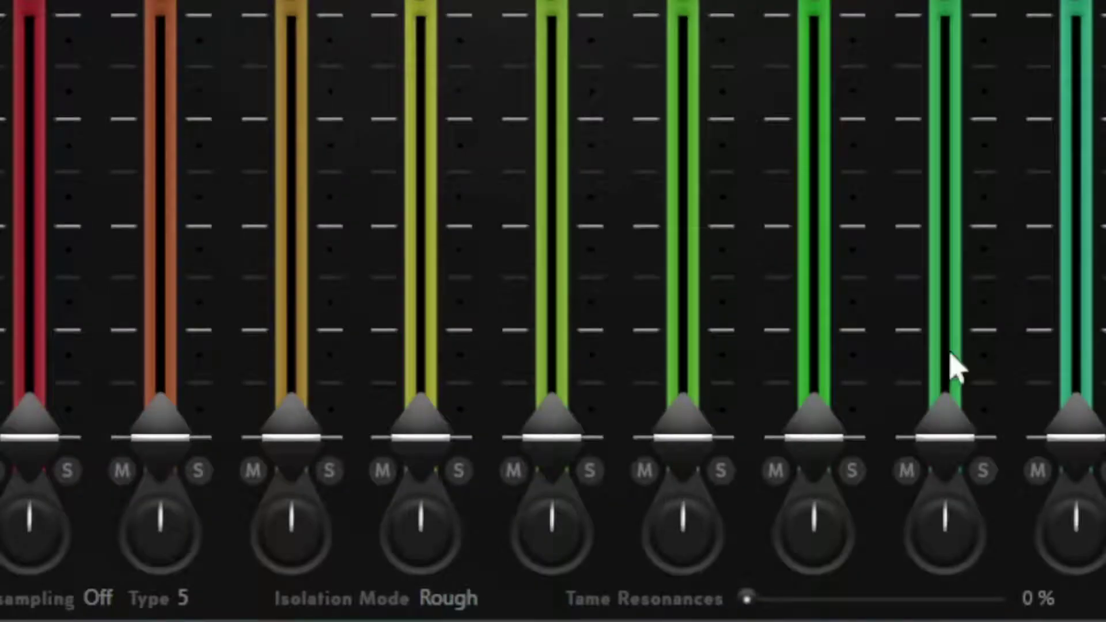
# - Raise the band 5 and band 6 resonance faders and narrow both bands' Q
pyautogui.moveTo(88, 360); pyautogui.dragTo(90, 231)
pyautogui.moveTo(551, 471); pyautogui.dragTo(548, 388)
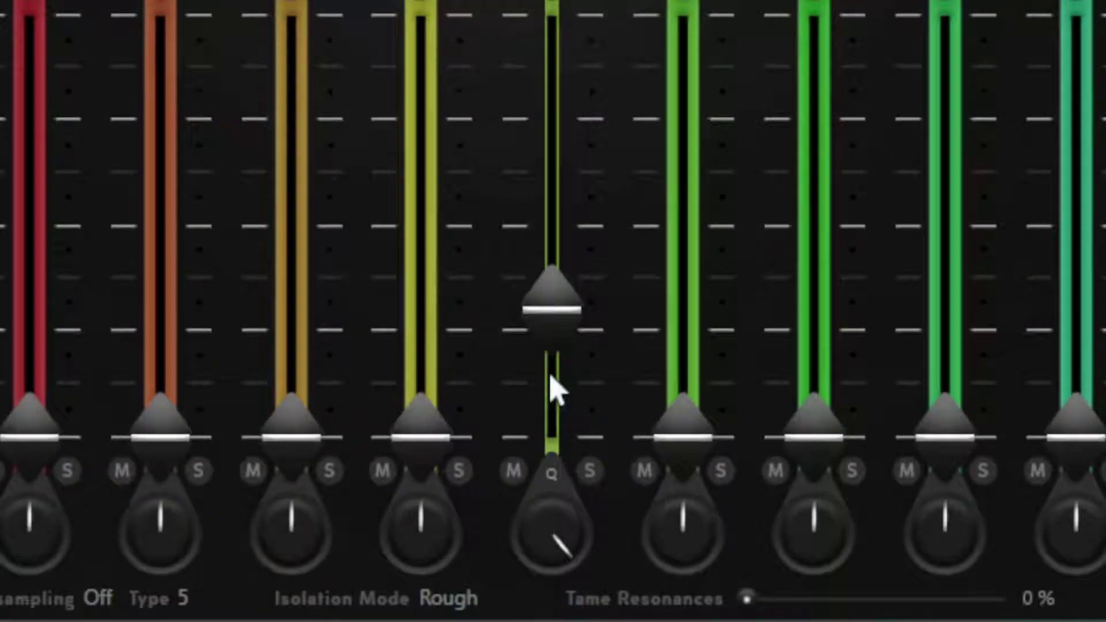
pyautogui.moveTo(683, 437); pyautogui.dragTo(683, 264)
pyautogui.moveTo(683, 554); pyautogui.dragTo(674, 408)
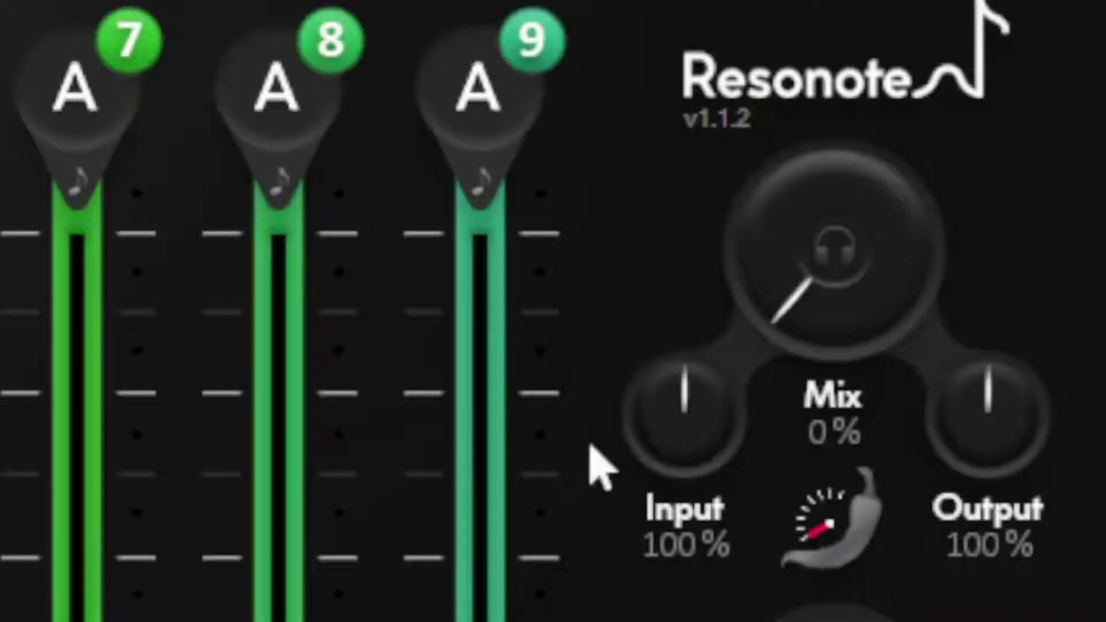
# - Bring the Mix up to about 47% and raise band 4's resonance level
pyautogui.moveTo(770, 316); pyautogui.dragTo(777, 69)
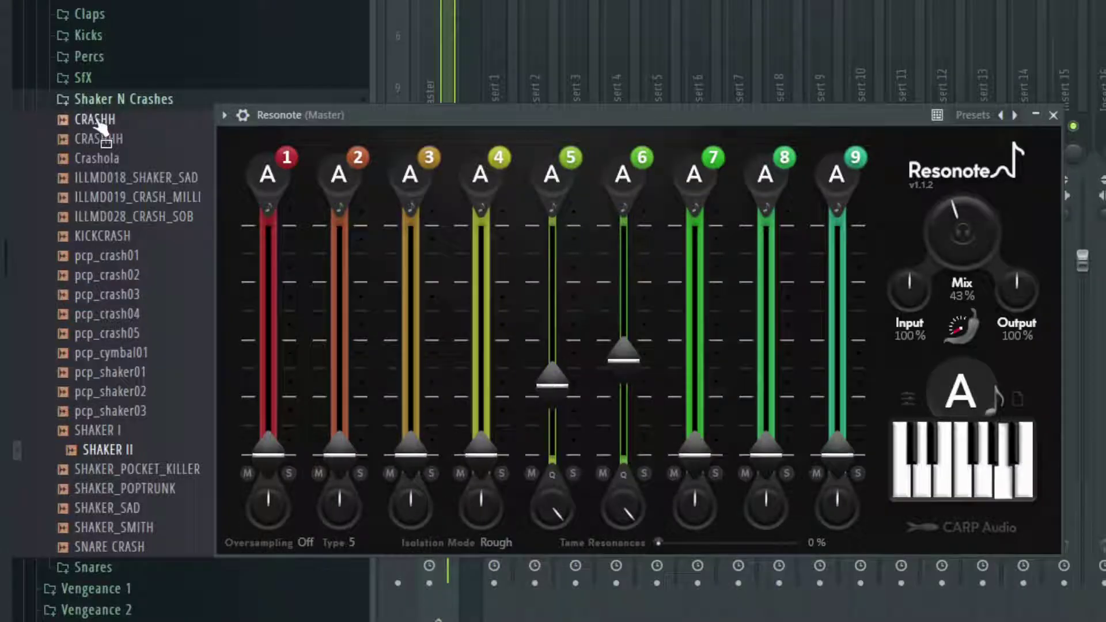
pyautogui.moveTo(932, 253)
pyautogui.mouseDown()
pyautogui.moveTo(939, 212)
pyautogui.moveTo(938, 242)
pyautogui.mouseUp()
pyautogui.moveTo(490, 429); pyautogui.dragTo(484, 354)
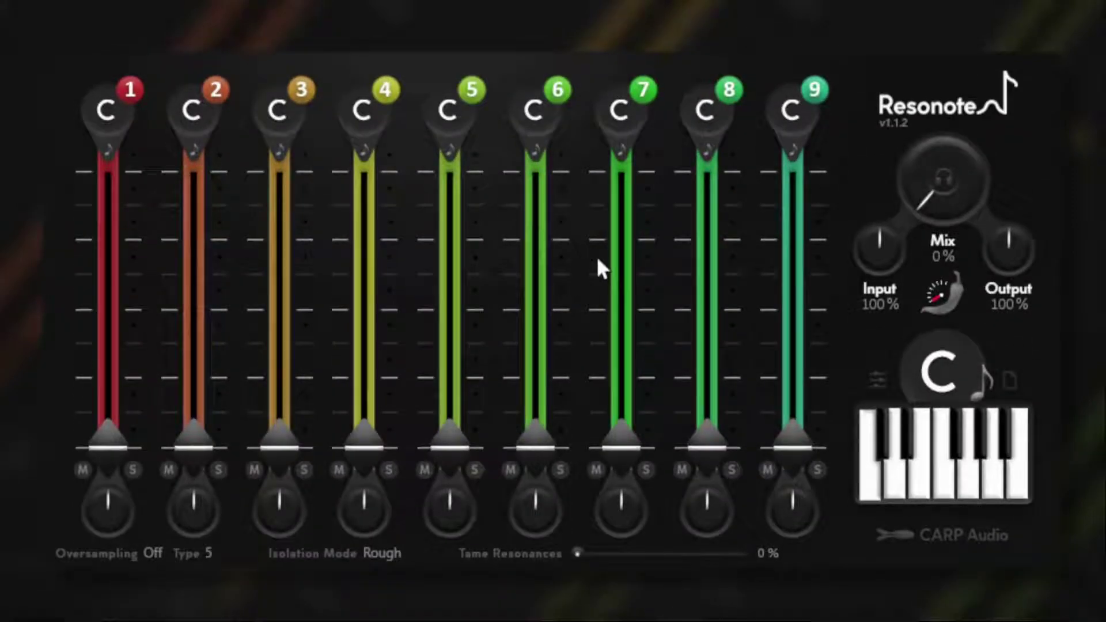
# - Solo the resonances, raise bands 4 and 6, narrow band 4's Q, and tune all bands to A#
pyautogui.click(943, 176)
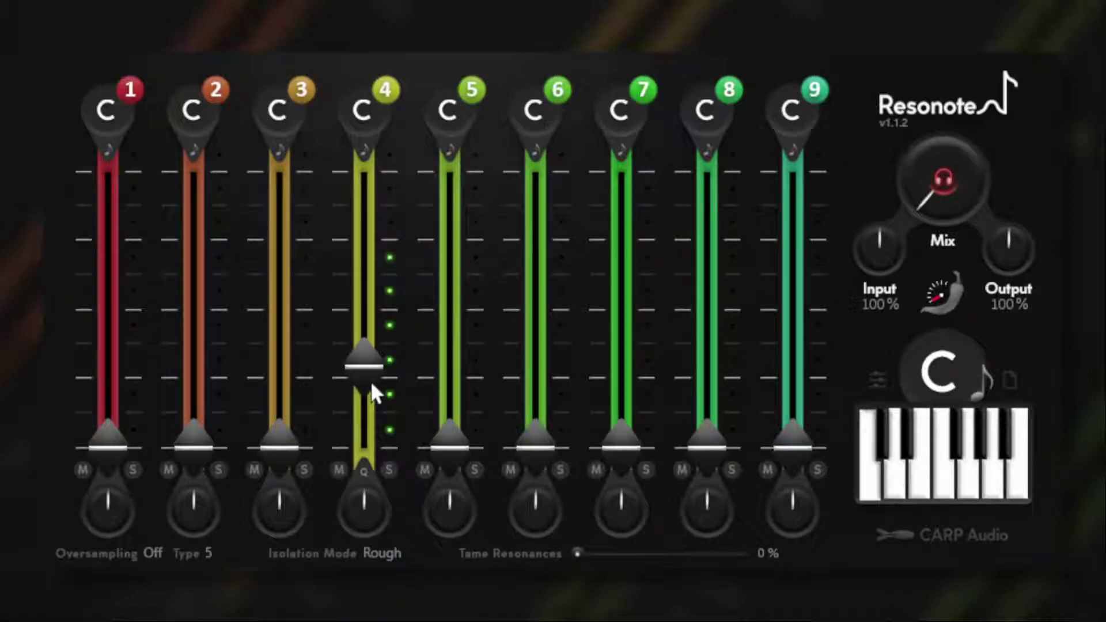
pyautogui.moveTo(372, 388); pyautogui.dragTo(375, 360)
pyautogui.click(544, 397)
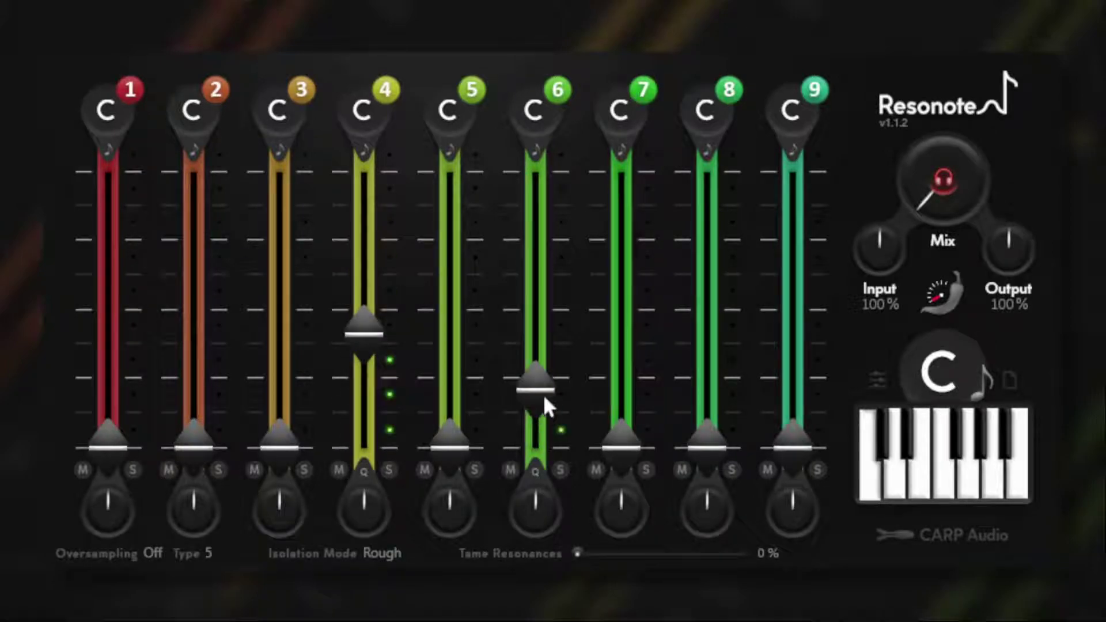
pyautogui.moveTo(364, 501); pyautogui.dragTo(369, 447)
pyautogui.click(974, 473)
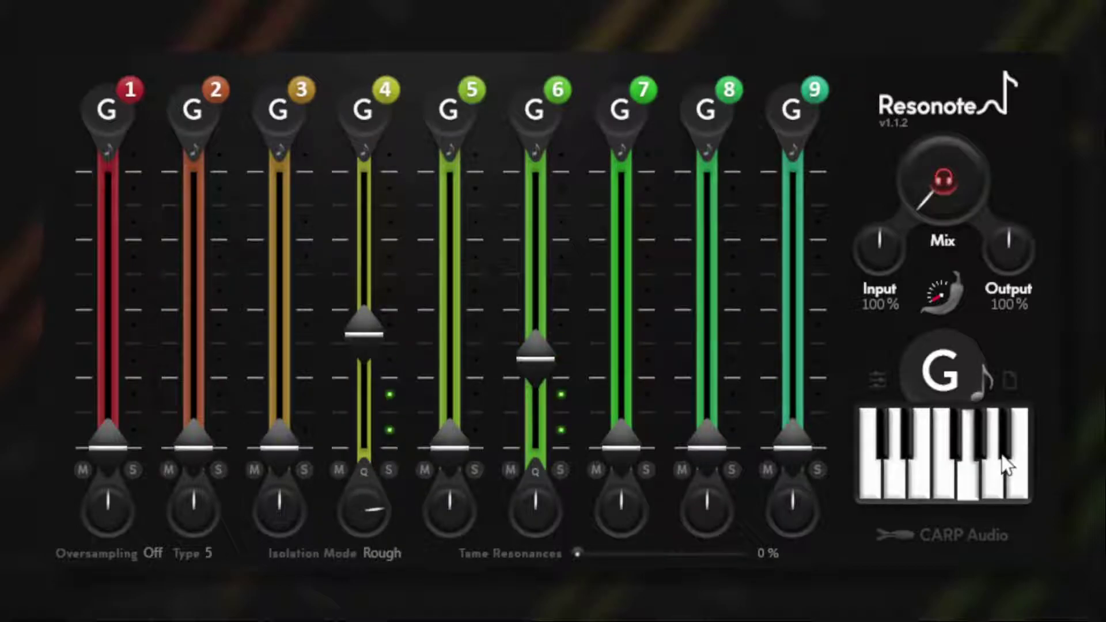
pyautogui.click(1006, 461)
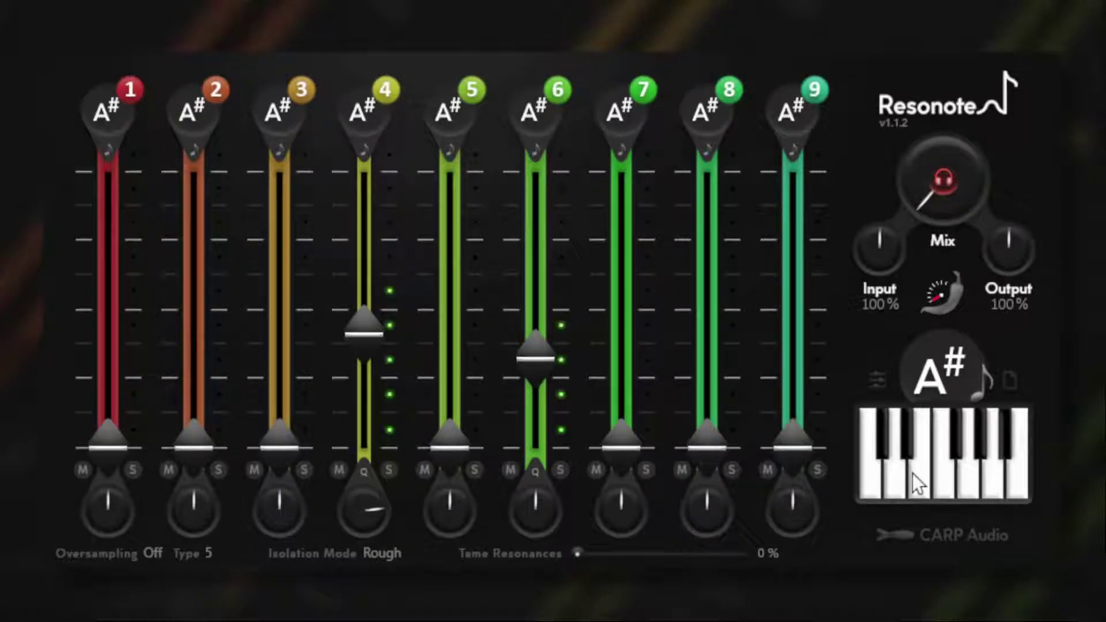
# - Narrow Q on bands 3 and 4 further and boost bands 3, 5 and 7
pyautogui.moveTo(375, 501); pyautogui.dragTo(378, 347)
pyautogui.moveTo(453, 447); pyautogui.dragTo(450, 399)
pyautogui.moveTo(280, 447); pyautogui.dragTo(290, 373)
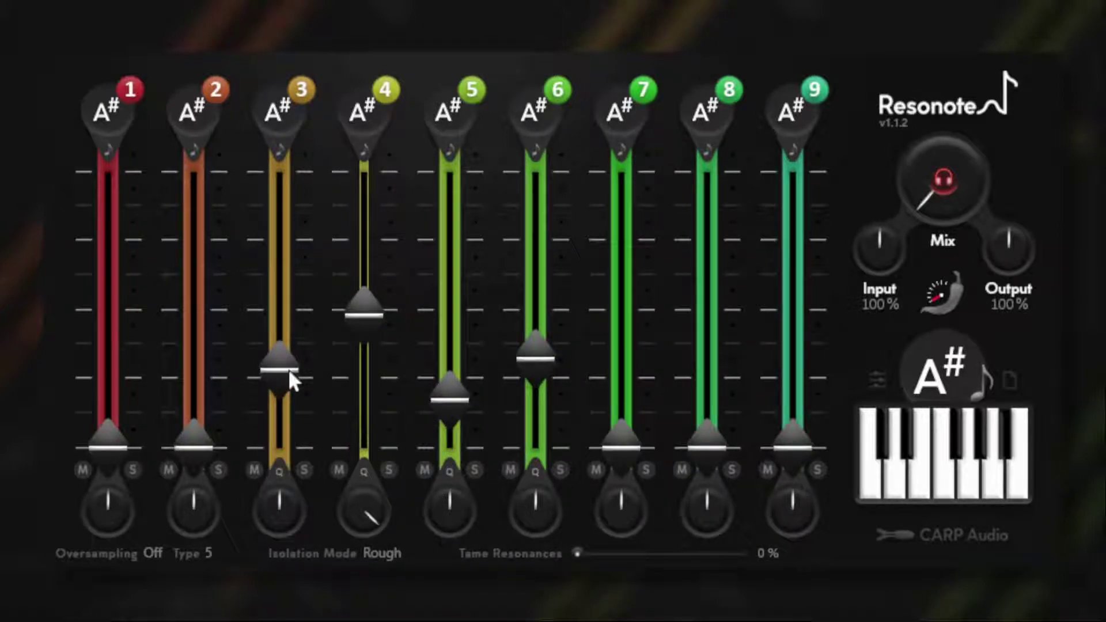
pyautogui.moveTo(280, 503)
pyautogui.mouseDown()
pyautogui.moveTo(286, 373)
pyautogui.moveTo(263, 392)
pyautogui.mouseUp()
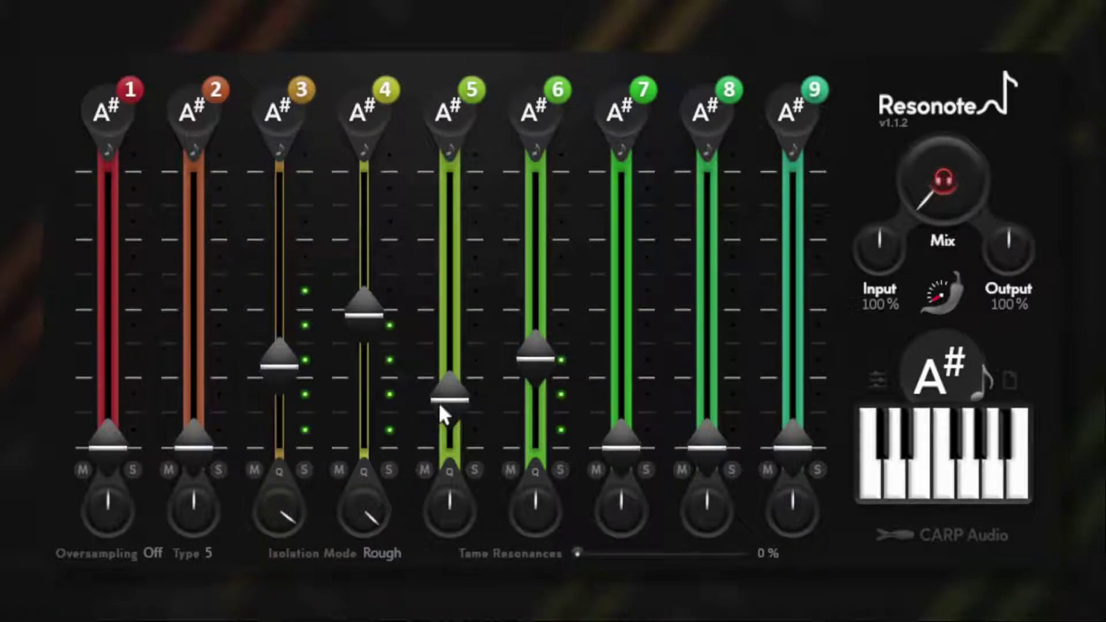
pyautogui.moveTo(622, 447)
pyautogui.mouseDown()
pyautogui.moveTo(630, 427)
pyautogui.moveTo(681, 412)
pyautogui.mouseUp()
pyautogui.moveTo(621, 504); pyautogui.dragTo(624, 461)
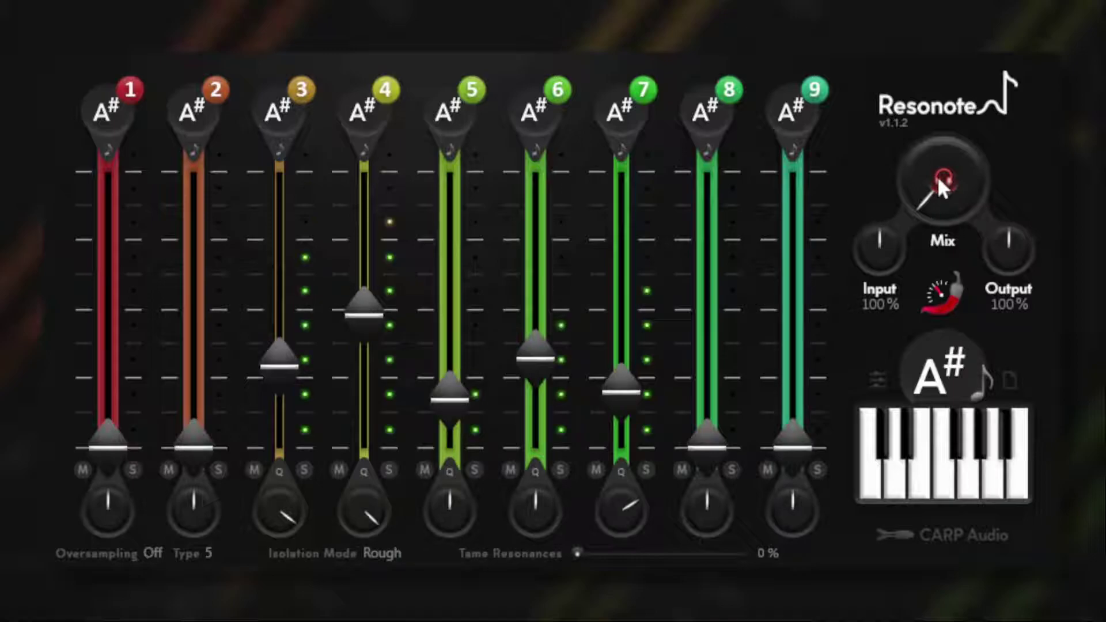
# - Set Input to 122% and Output to 123%, turn off resonance-only listening, and set Mix to 40%
pyautogui.click(934, 159)
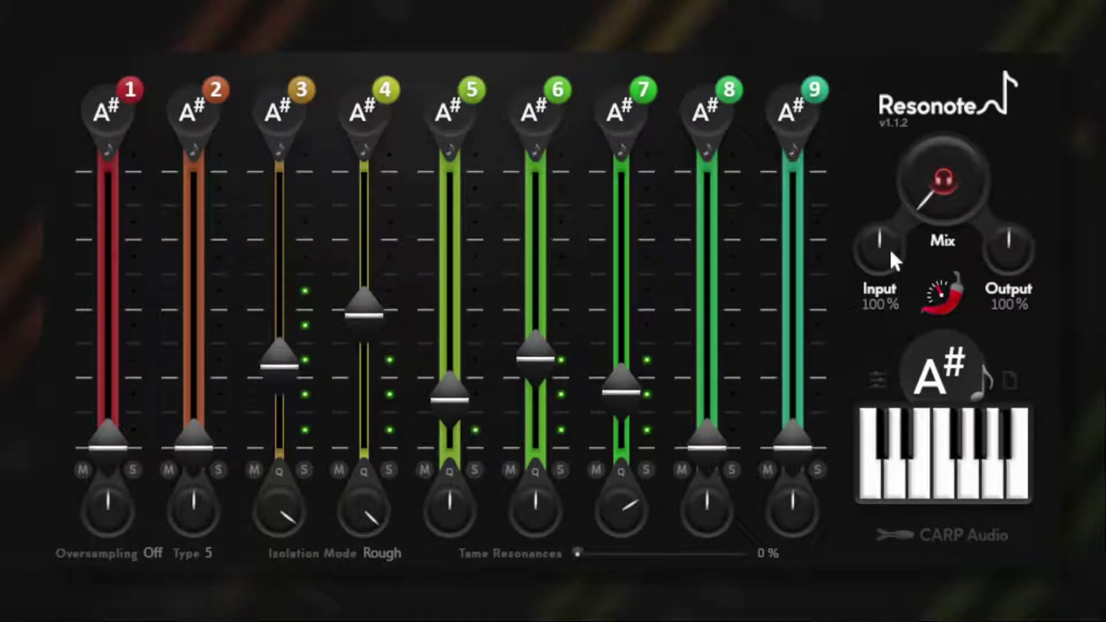
pyautogui.moveTo(890, 247); pyautogui.dragTo(872, 233)
pyautogui.moveTo(1005, 244); pyautogui.dragTo(1001, 228)
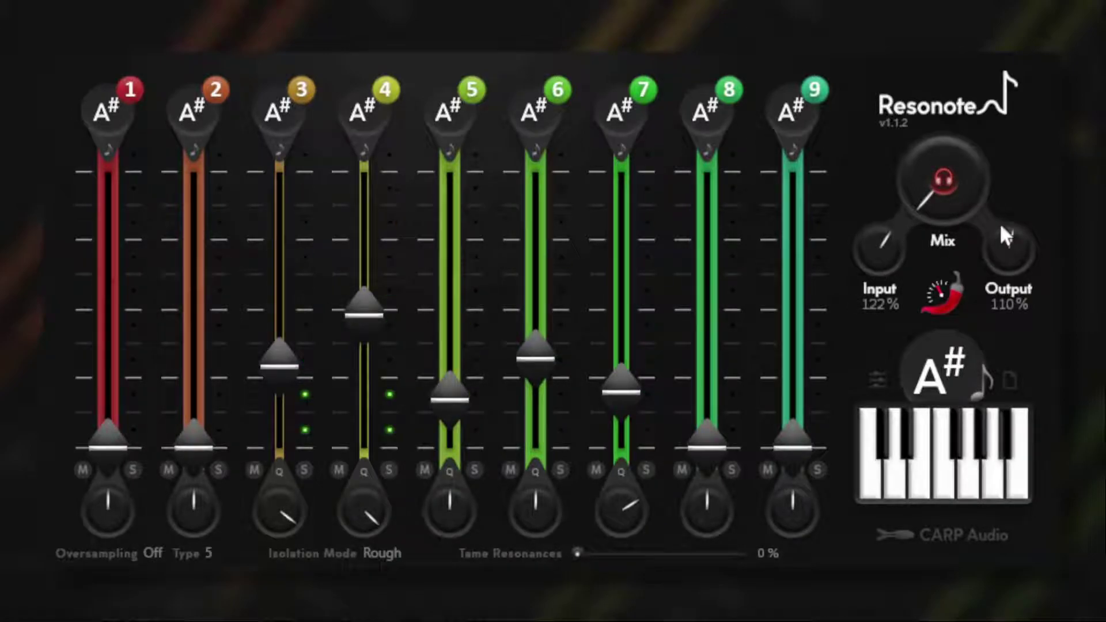
pyautogui.click(942, 182)
pyautogui.moveTo(943, 198); pyautogui.dragTo(932, 143)
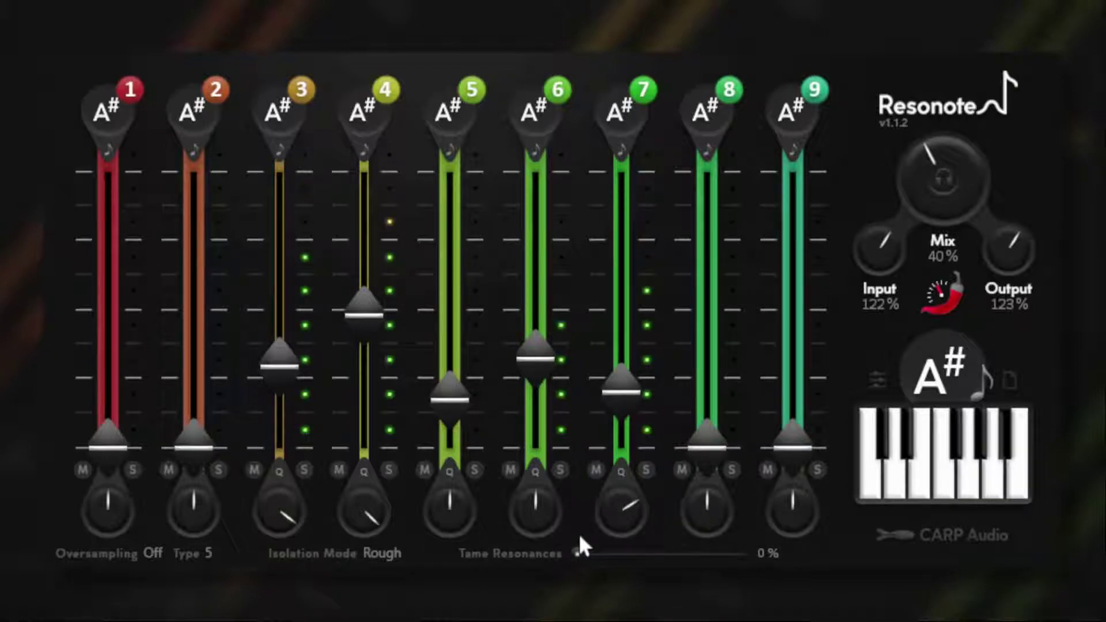
# - Set Tame Resonances to 56%, Output to 136%, and ease Mix back to 33%
pyautogui.moveTo(576, 554); pyautogui.dragTo(704, 545)
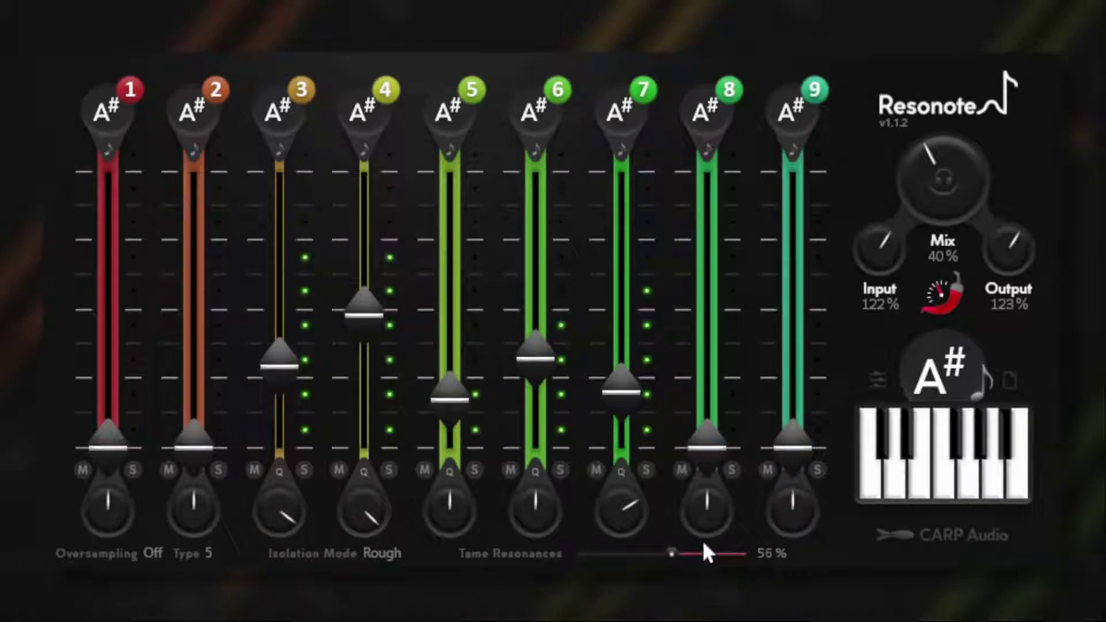
pyautogui.moveTo(990, 291); pyautogui.dragTo(1008, 232)
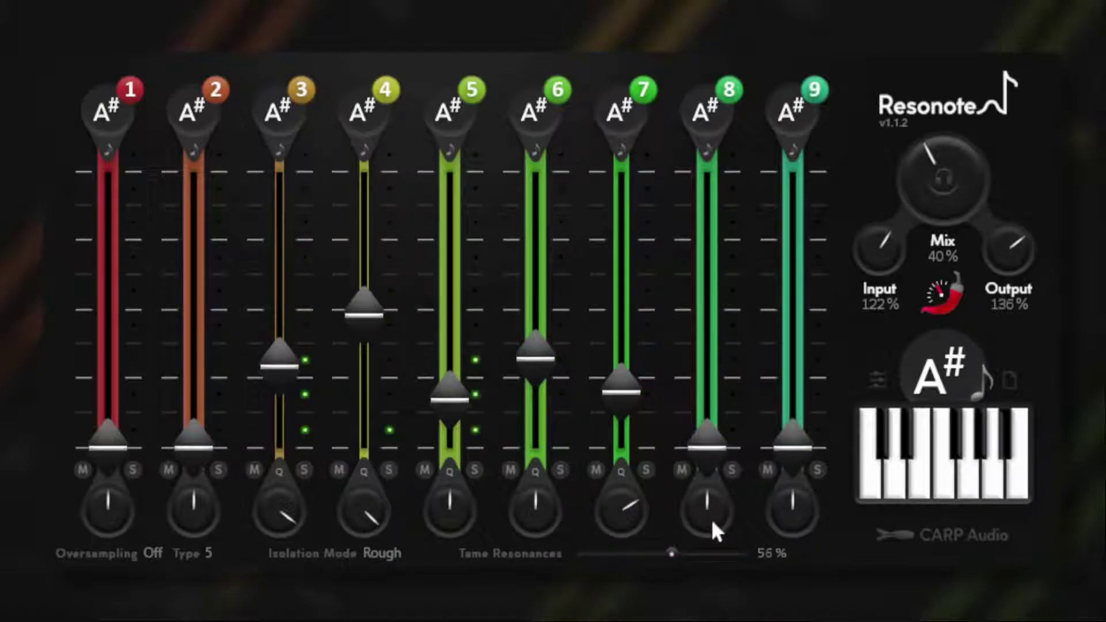
pyautogui.moveTo(932, 163); pyautogui.dragTo(920, 178)
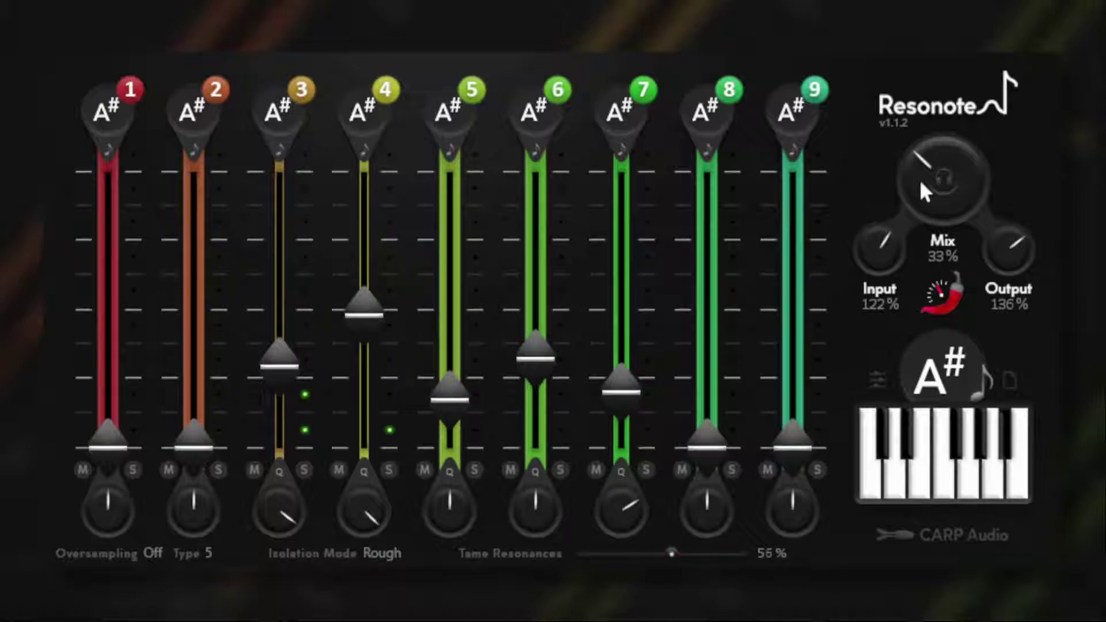
# - Enable 4x oversampling, choose Subtle isolation, solo the resonances, and settle Mix at 68%
pyautogui.click(152, 553)
pyautogui.moveTo(920, 198); pyautogui.dragTo(917, 182)
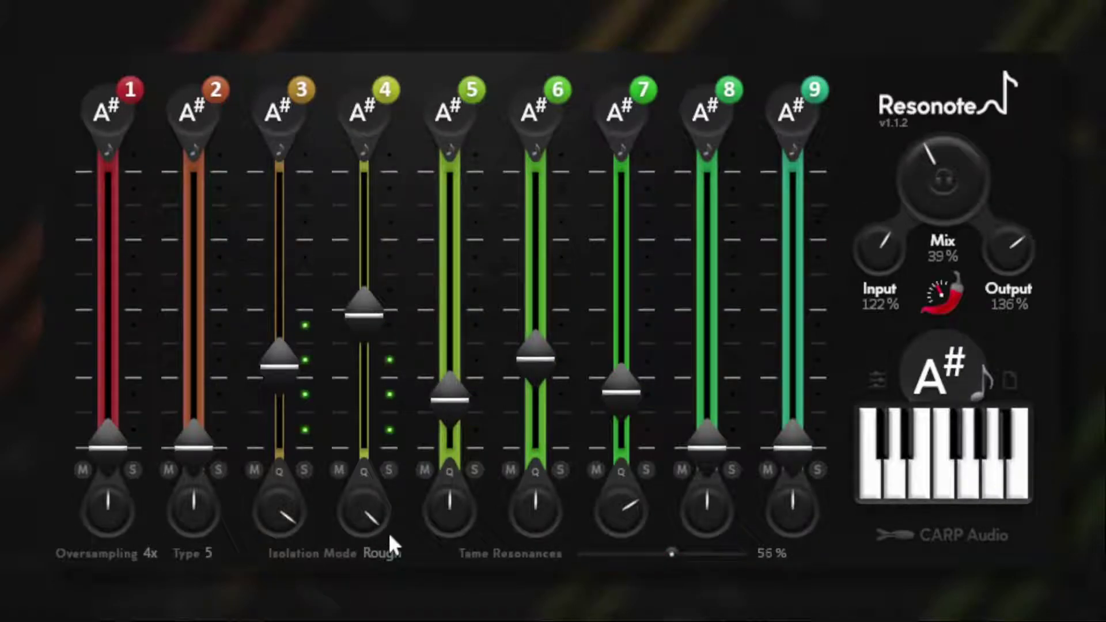
pyautogui.click(385, 553)
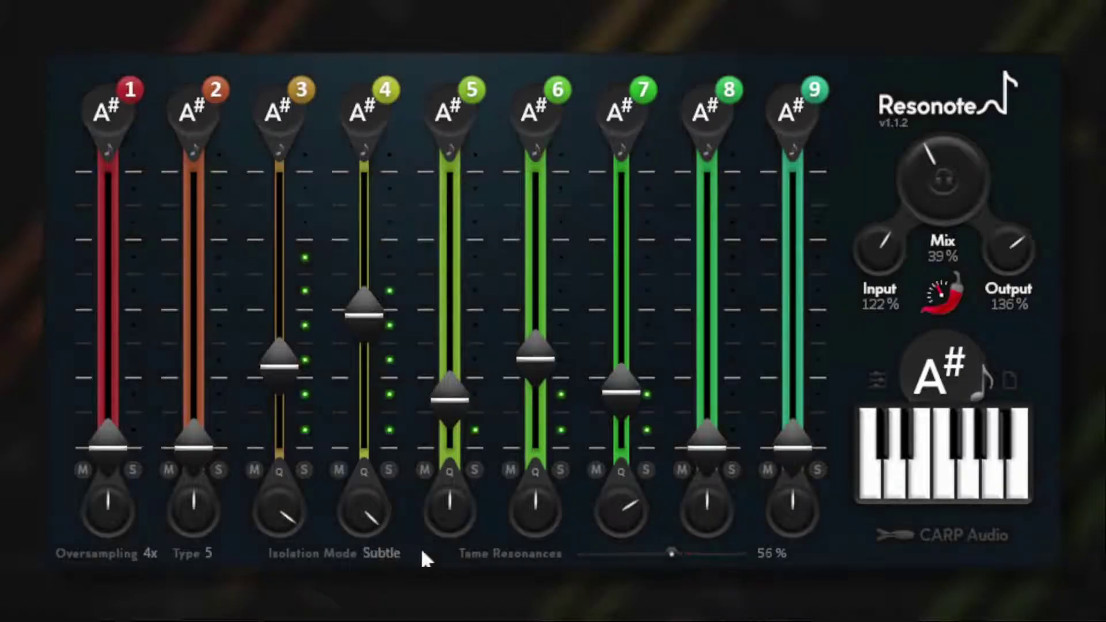
pyautogui.click(946, 180)
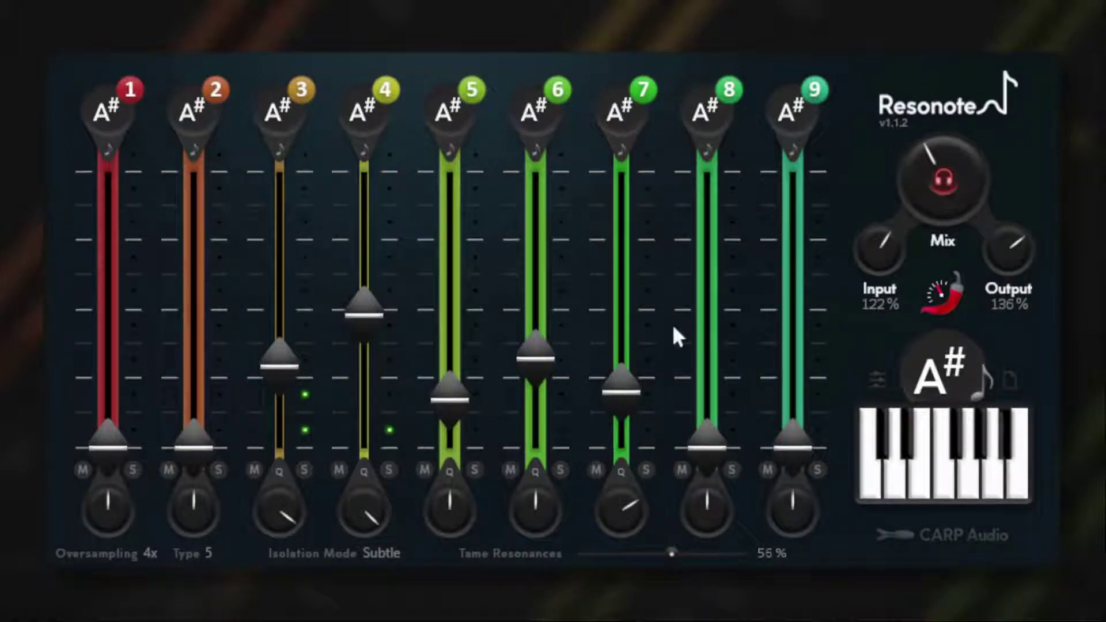
pyautogui.moveTo(939, 178); pyautogui.dragTo(910, 116)
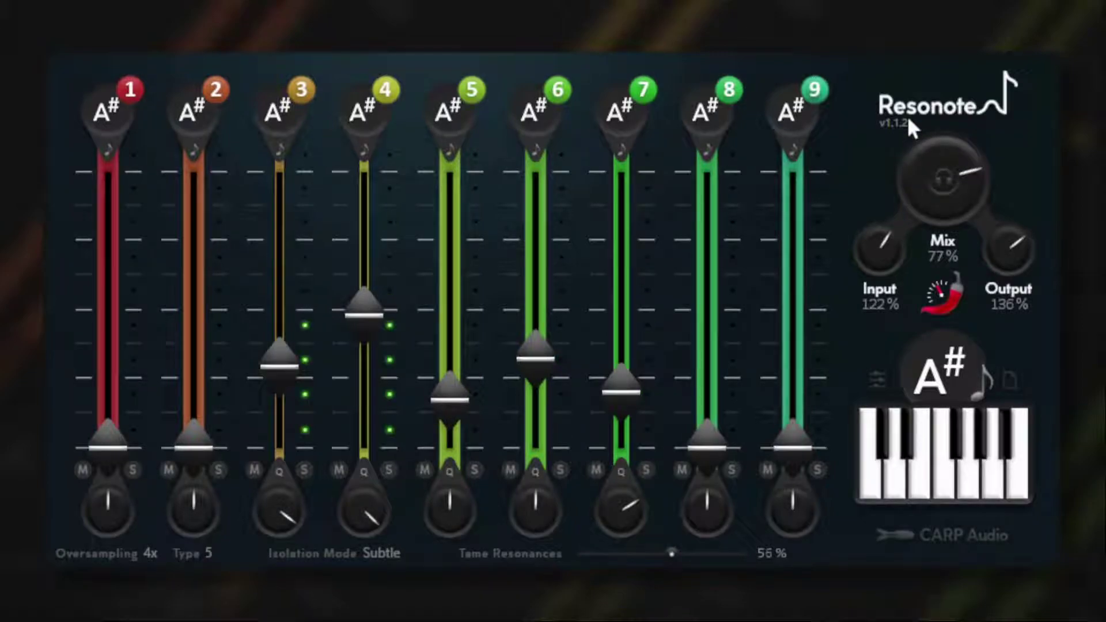
pyautogui.moveTo(912, 195); pyautogui.dragTo(911, 203)
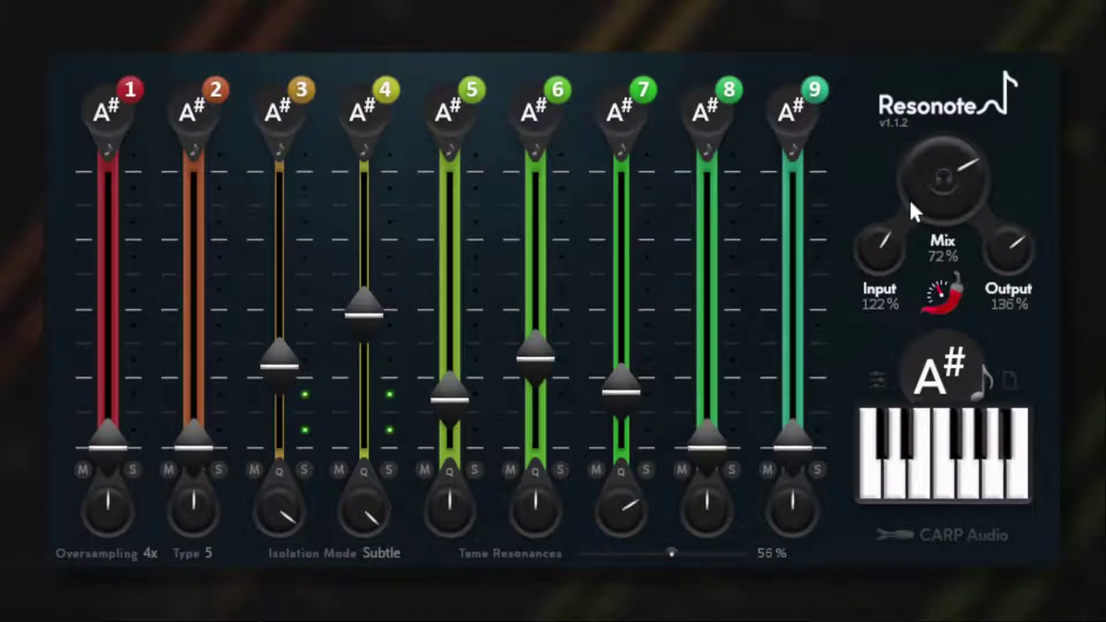
pyautogui.moveTo(917, 170); pyautogui.dragTo(915, 183)
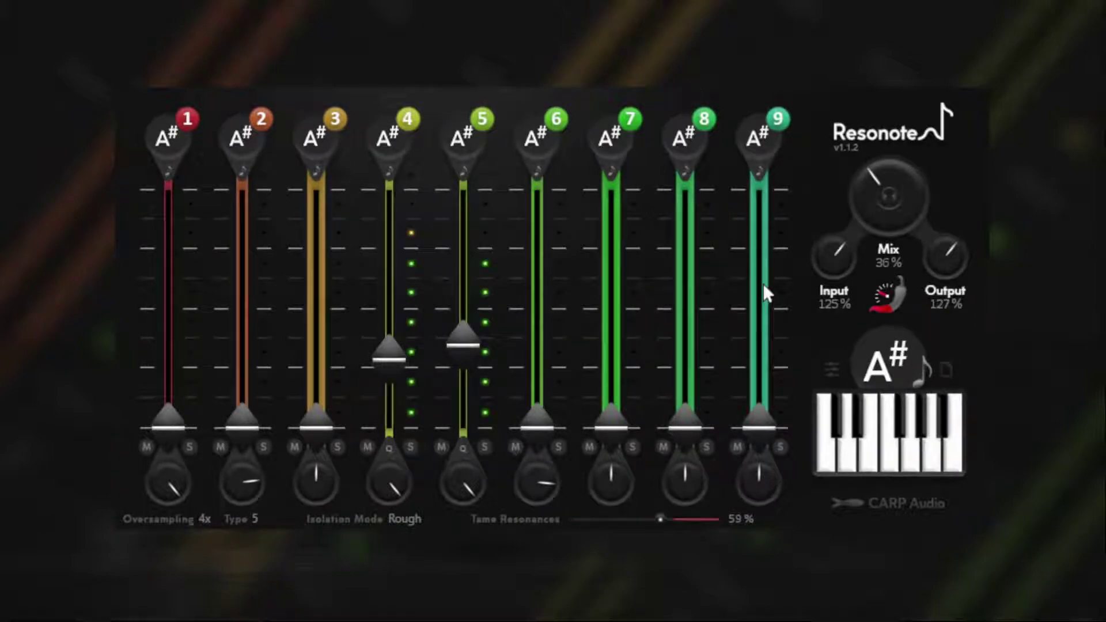
# - Audition E and D tunings on the keyboard, then retune all nine bands back to A#
pyautogui.click(871, 453)
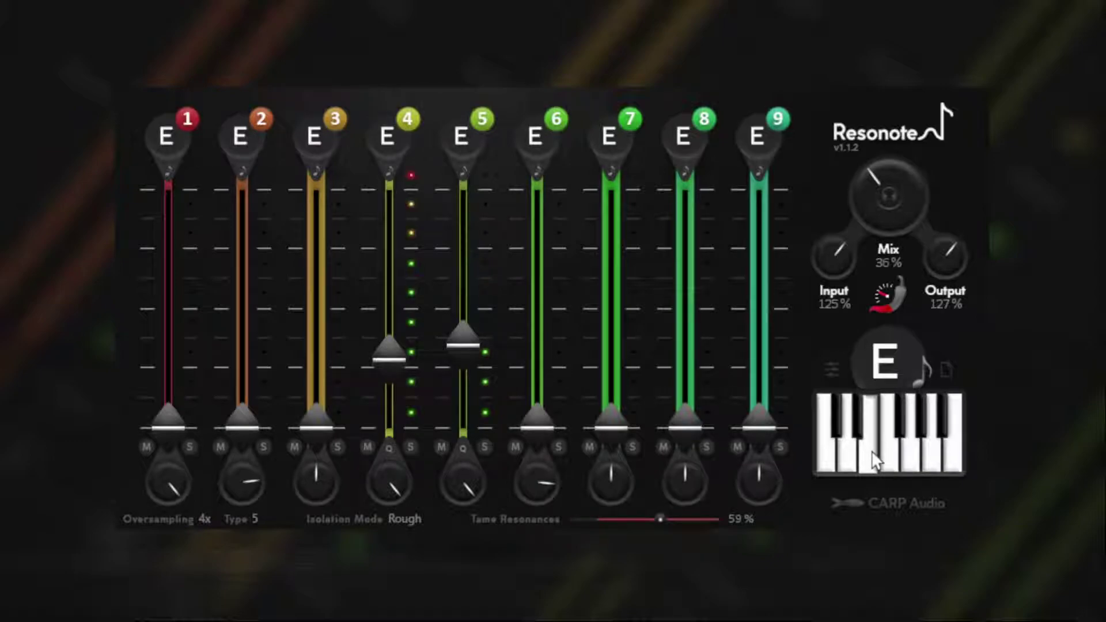
pyautogui.click(846, 455)
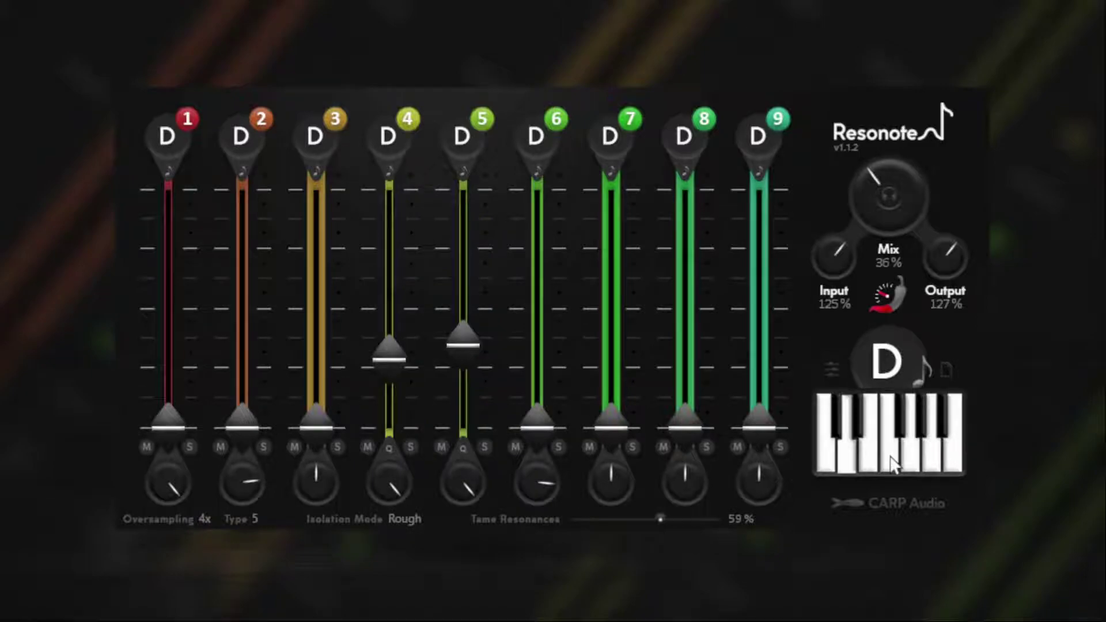
pyautogui.click(947, 432)
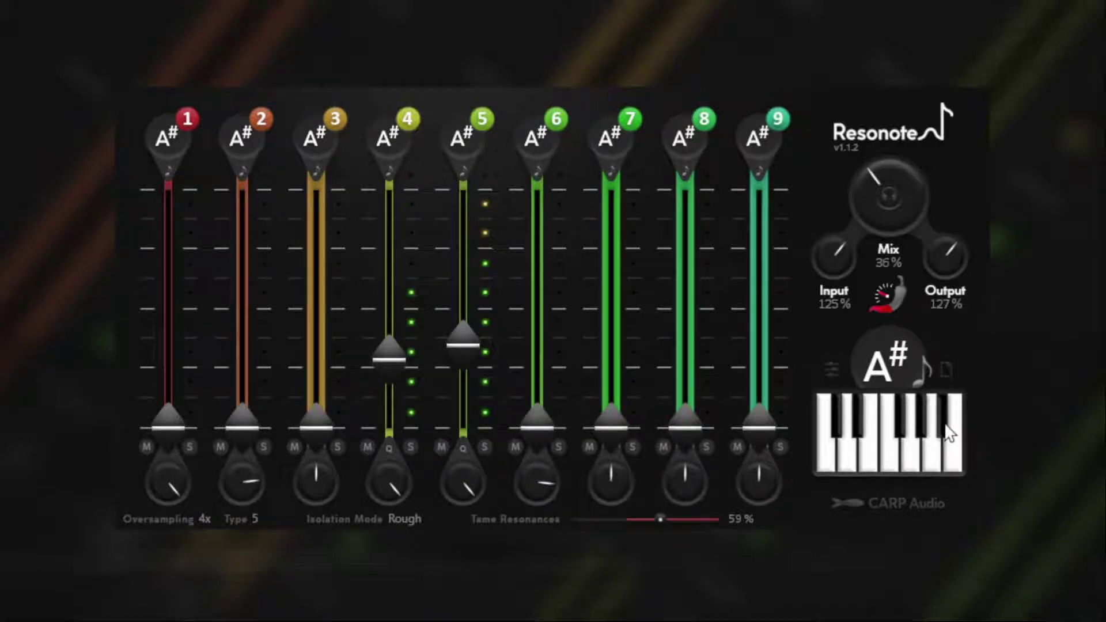